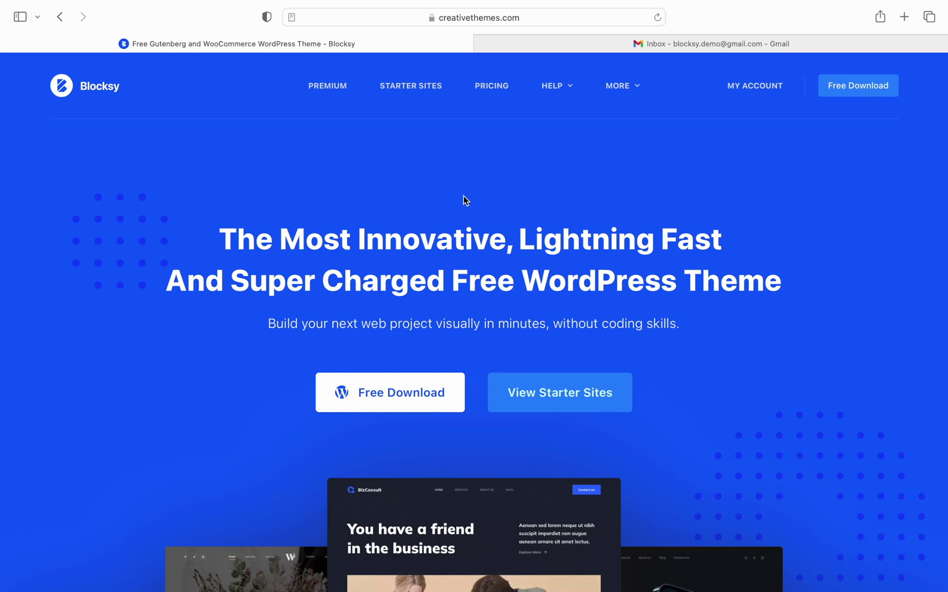
- From the pricing page, begin buying the Professional 5-site plan at $69 per year
left_click(493, 93)
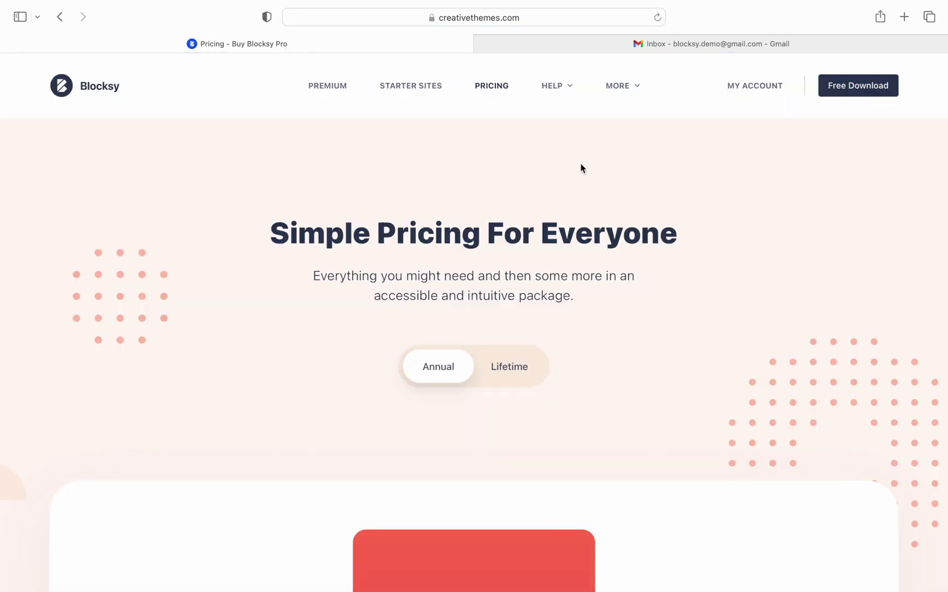
scroll(581, 165, "down", 5)
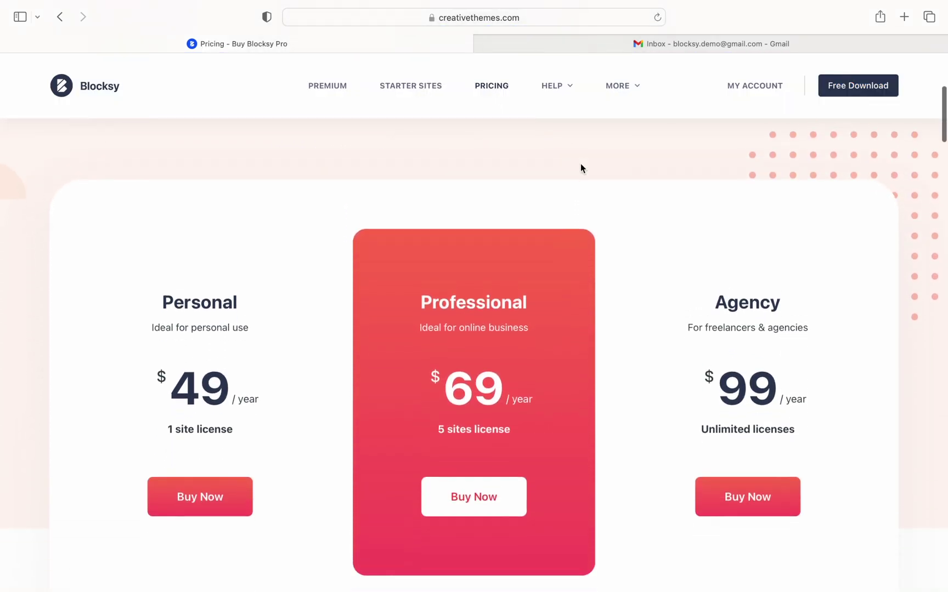
scroll(580, 168, "down", 2)
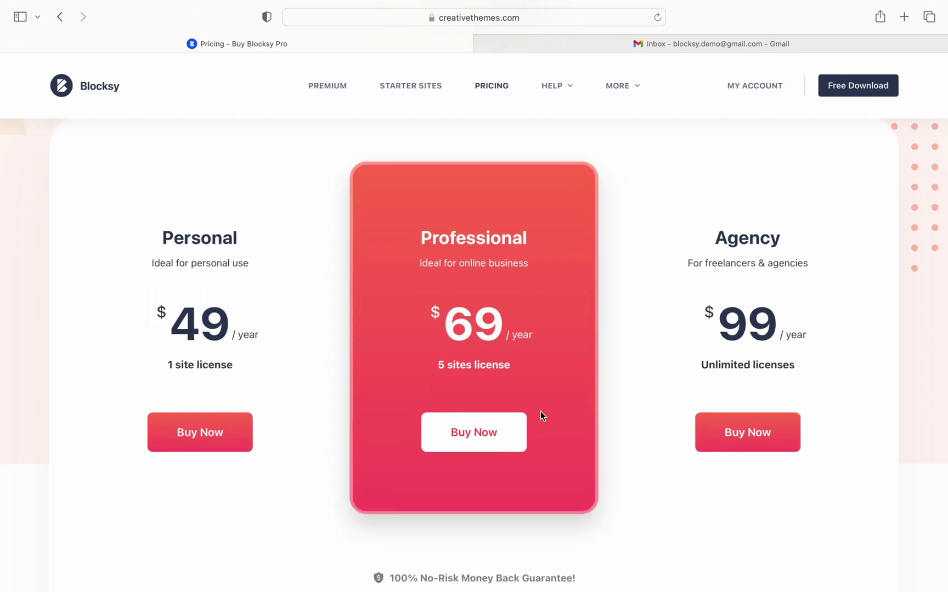
left_click(516, 428)
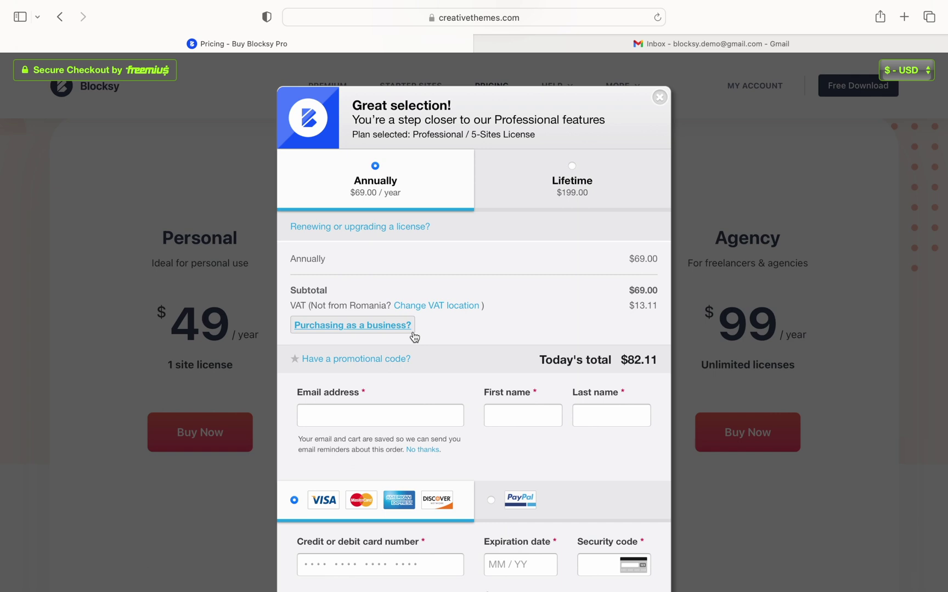
- Reveal and dismiss the business VAT ID and promotional code entries, leaving both unused
left_click(412, 332)
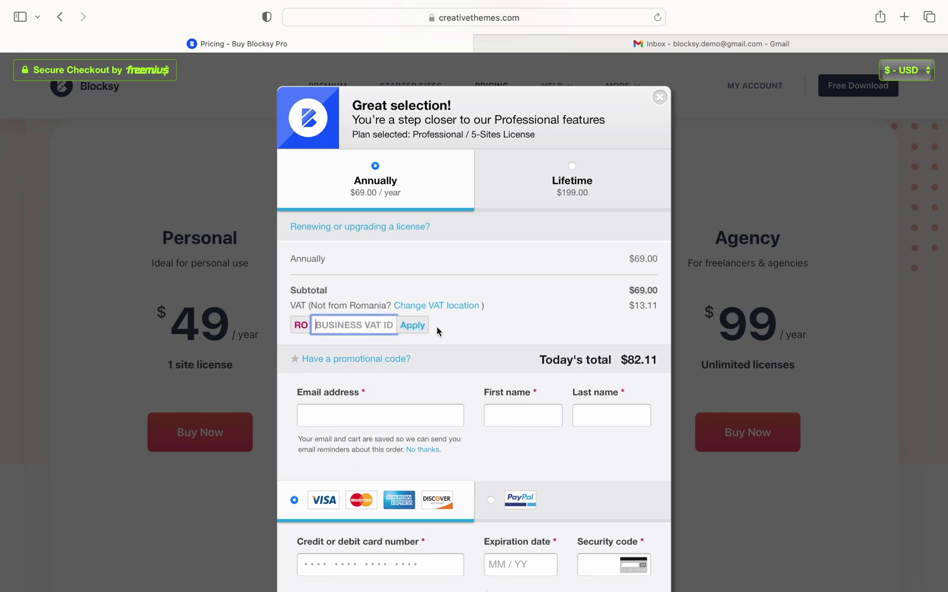
left_click(438, 327)
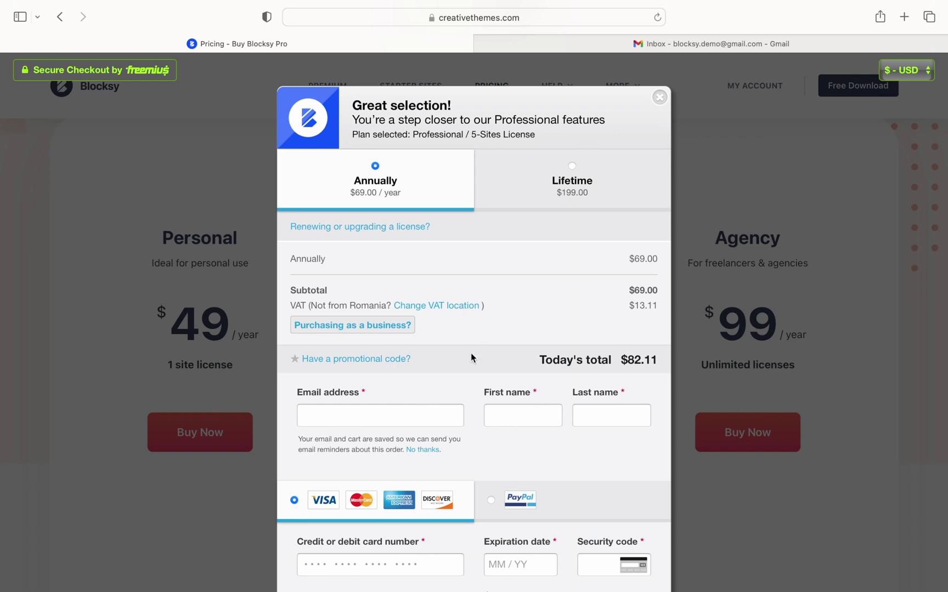
left_click(405, 362)
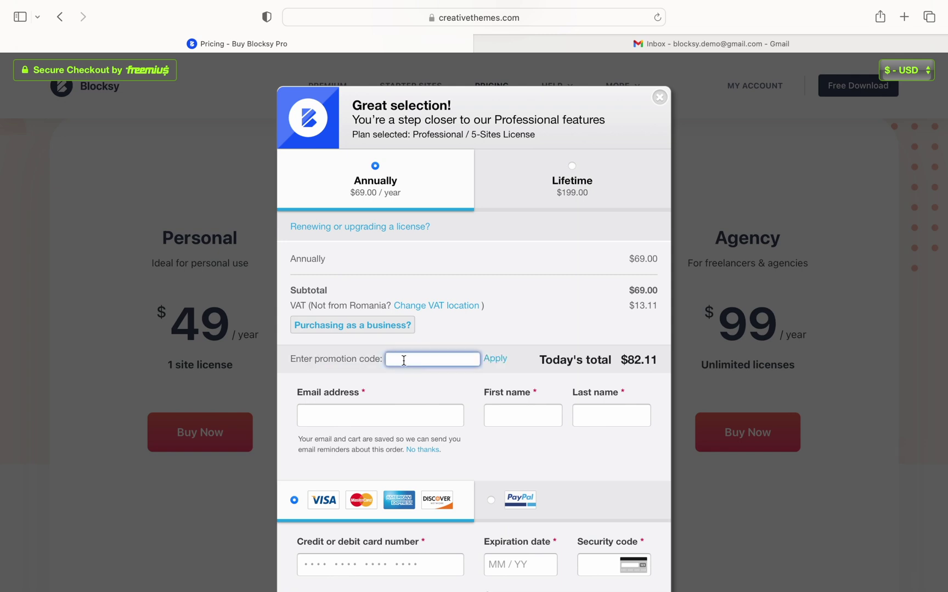
left_click(469, 339)
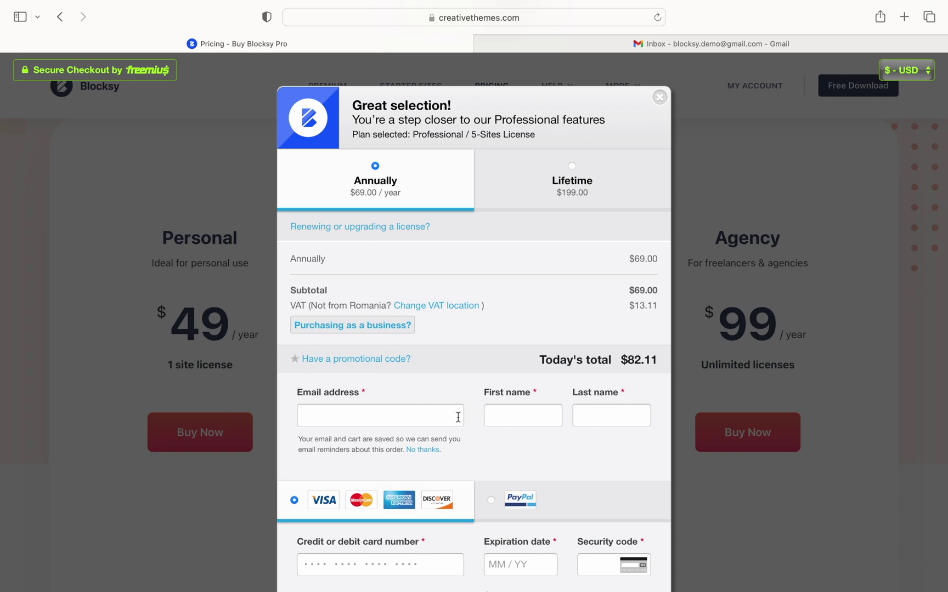
- Enter the buyer's e-mail address, first and last name, and confirm the e-mail
left_click(440, 418)
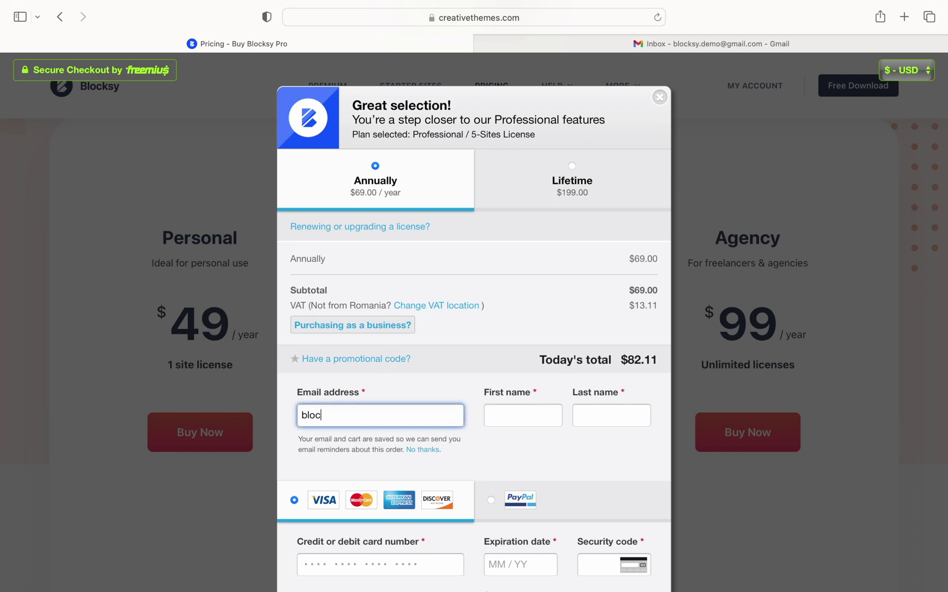
key("Tab")
type("Blocksy")
key("Tab")
type("Demo")
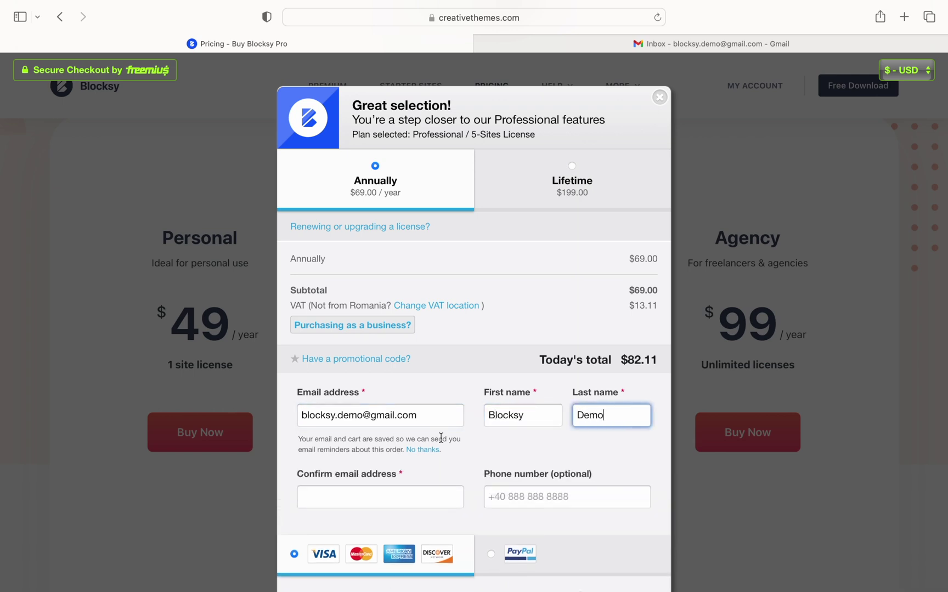
left_click(447, 494)
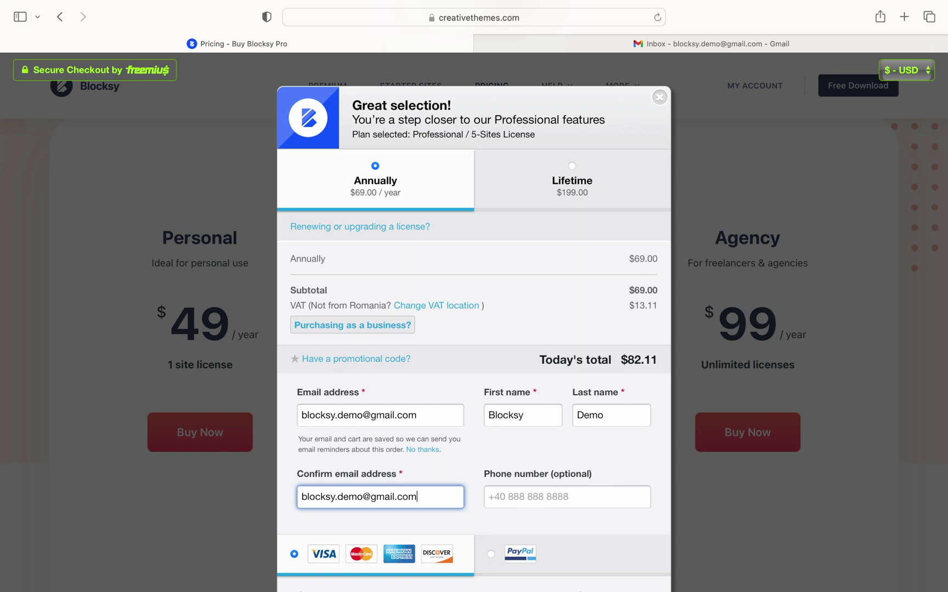
key("Tab")
- Fill in the card number, expiry date, security code and postal code
scroll(474, 329, "down", 3)
scroll(440, 456, "down", 3)
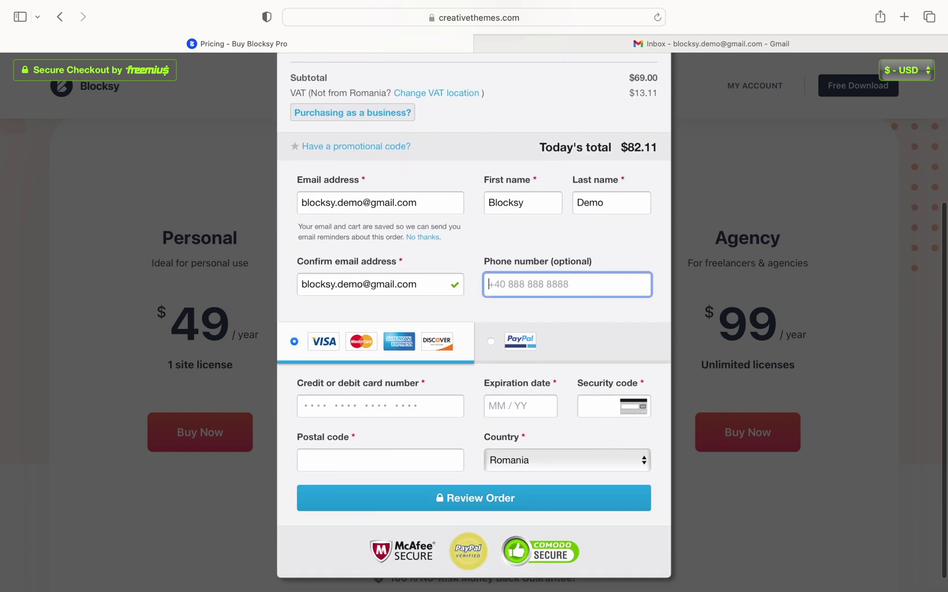
left_click(444, 400)
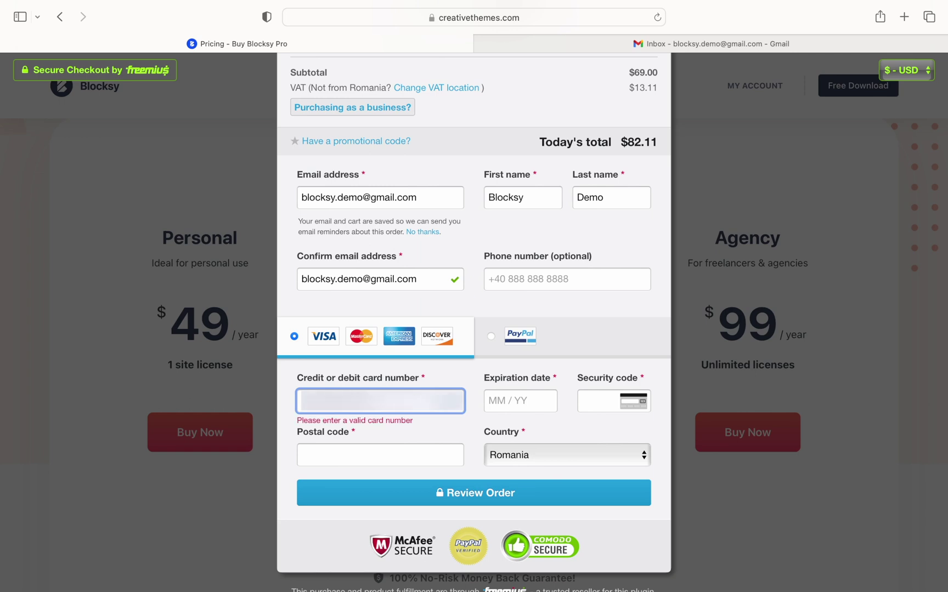
key("Tab")
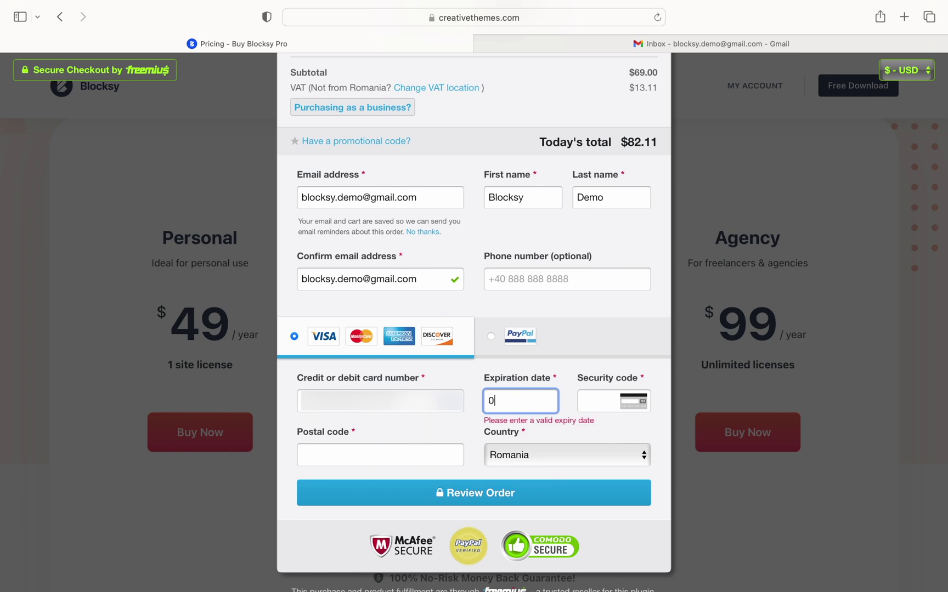
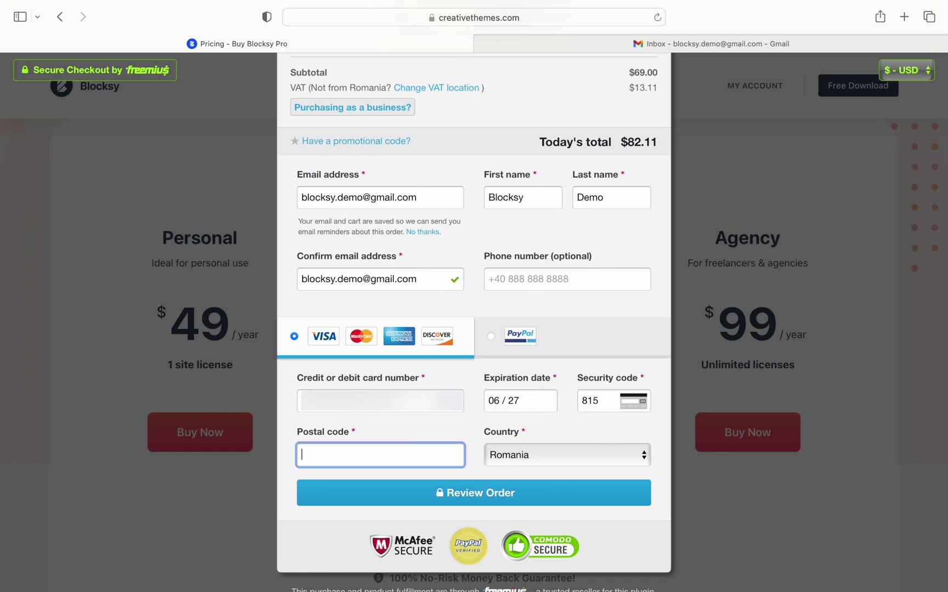
- Review the order, pay and subscribe to Professional, then dismiss the confirmation
left_click(565, 493)
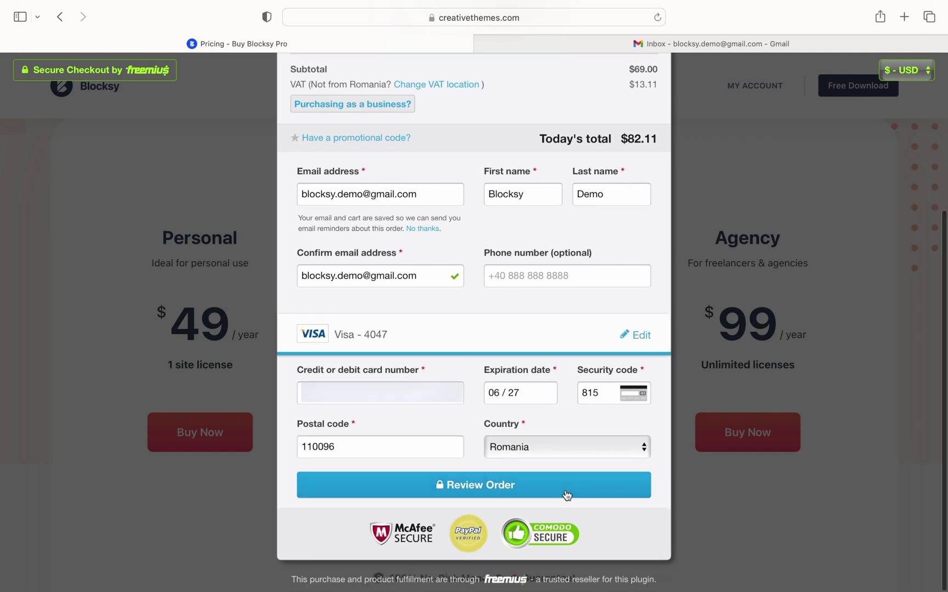
scroll(567, 495, "down", 3)
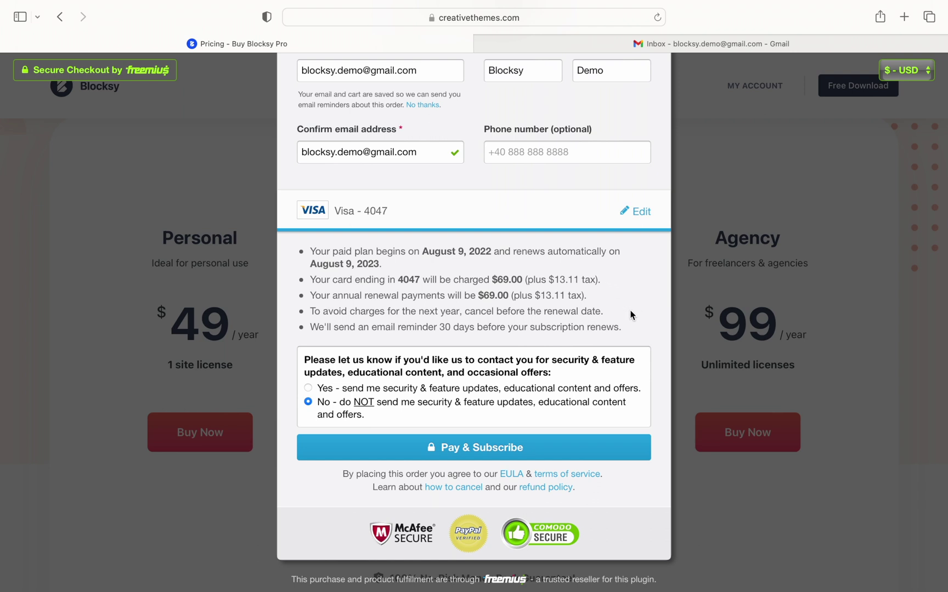
left_click(621, 454)
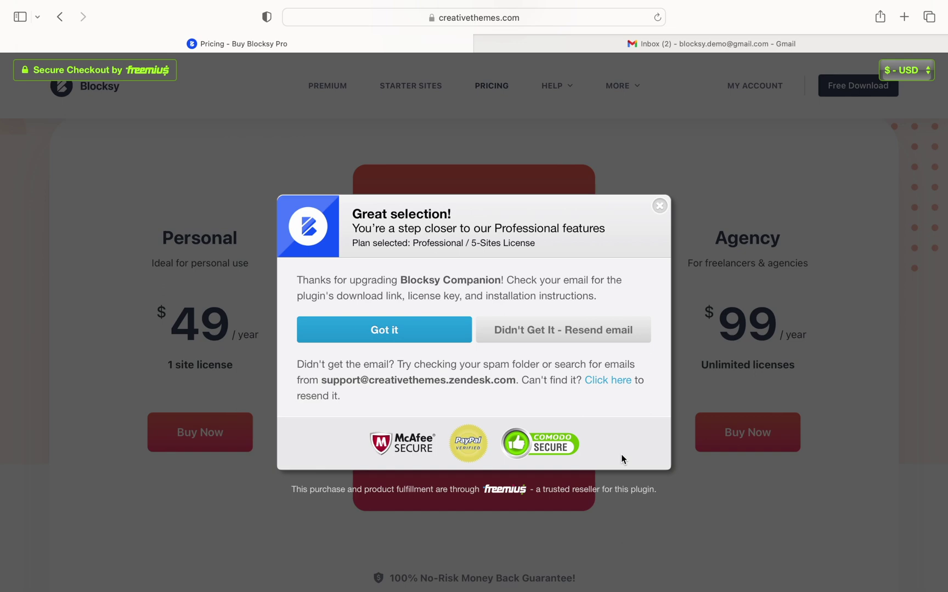
left_click(451, 340)
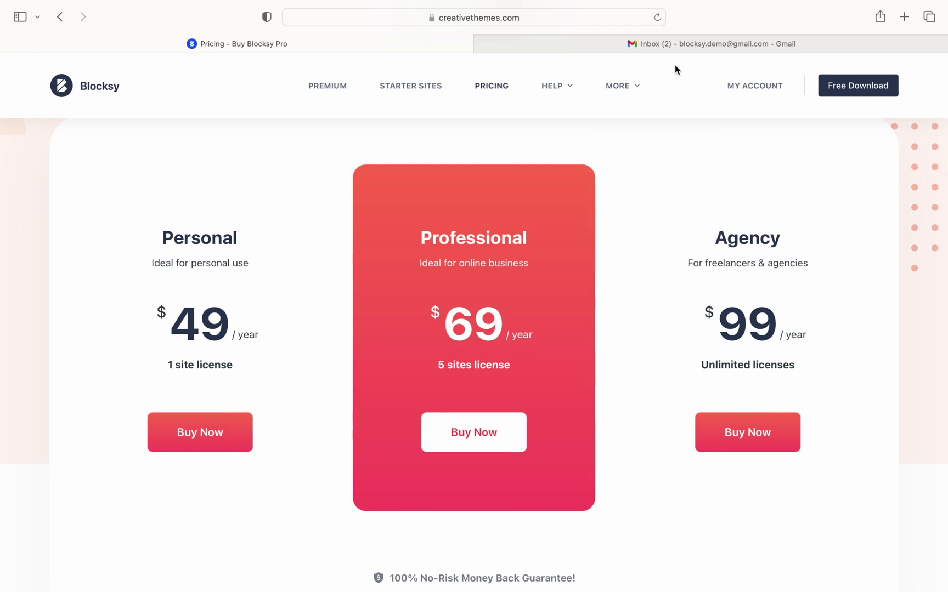
- In Gmail, read the 'Thanks for upgrading' email and go back to the inbox
left_click(683, 43)
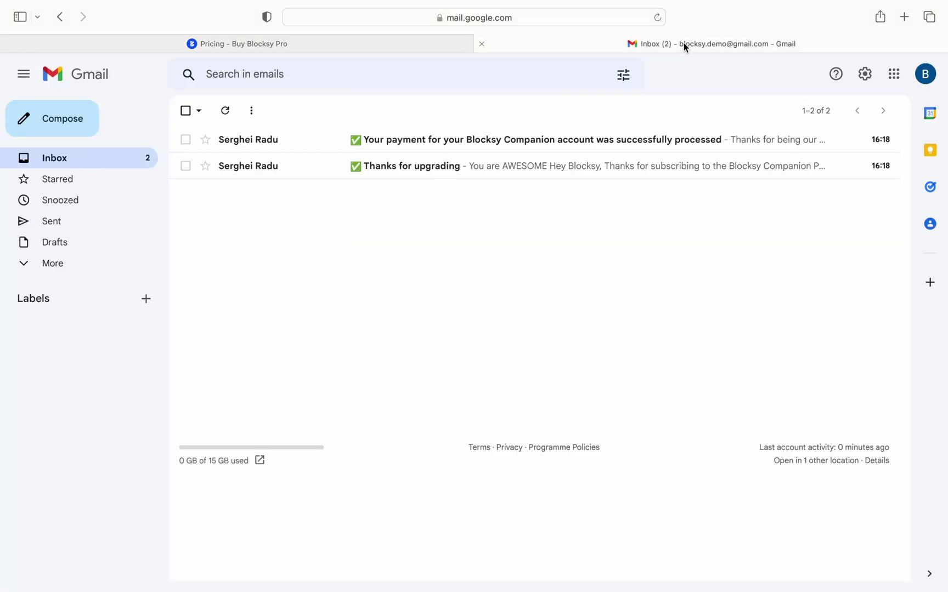
left_click(681, 167)
scroll(774, 338, "down", 2)
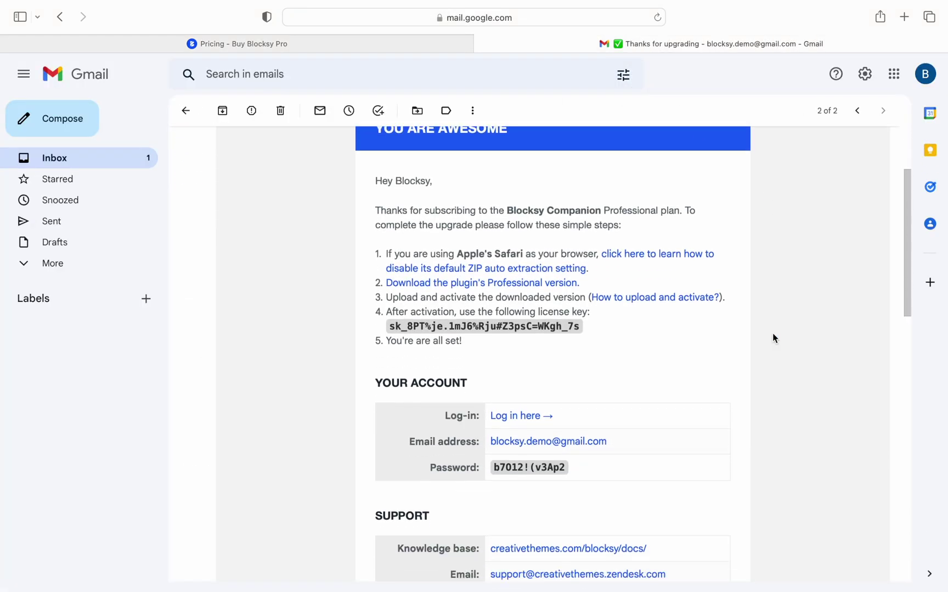
scroll(773, 334, "down", 3)
scroll(773, 334, "up", 5)
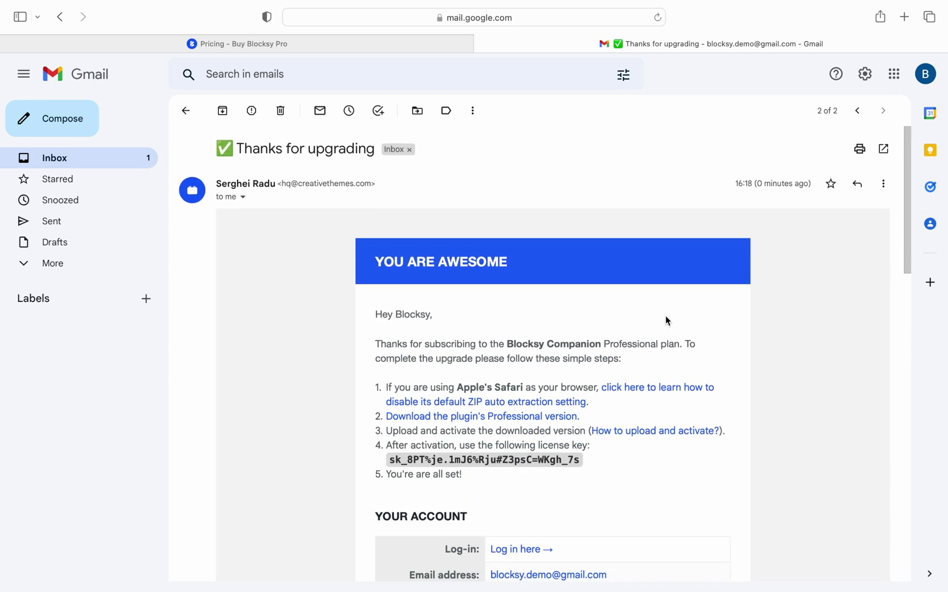
left_click(186, 111)
- Read the $69.00 payment-processed email, then return to the inbox
left_click(304, 142)
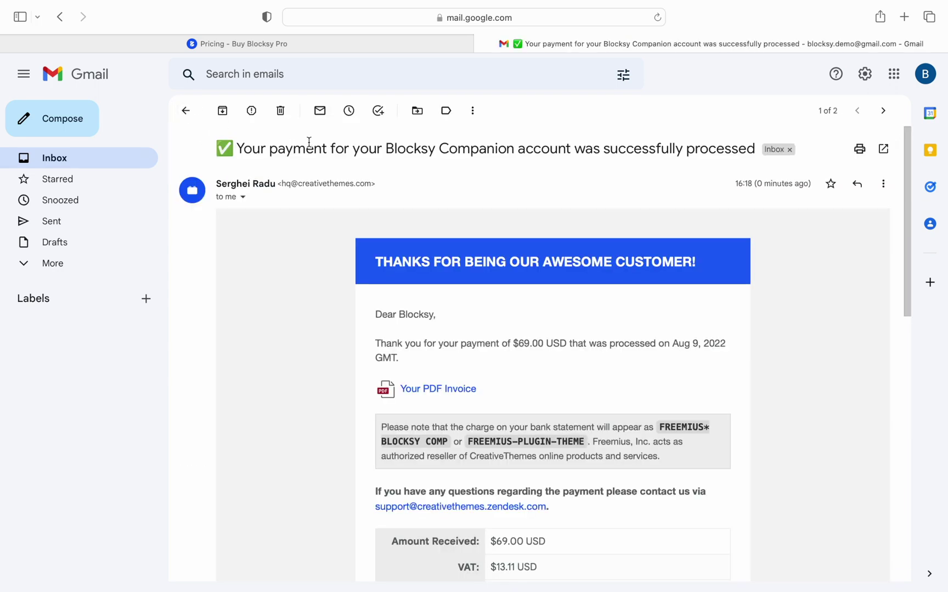
scroll(780, 363, "down", 10)
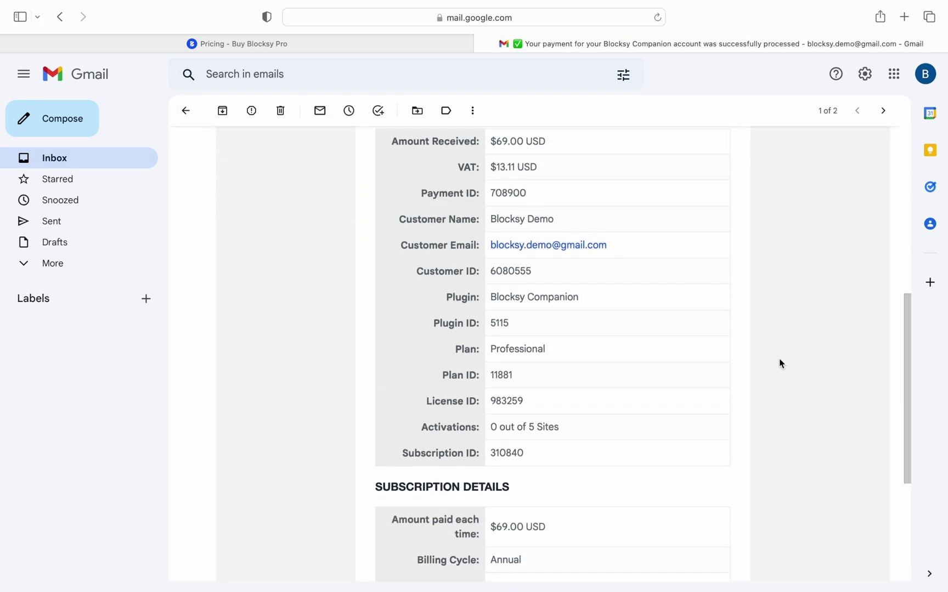
scroll(780, 363, "up", 10)
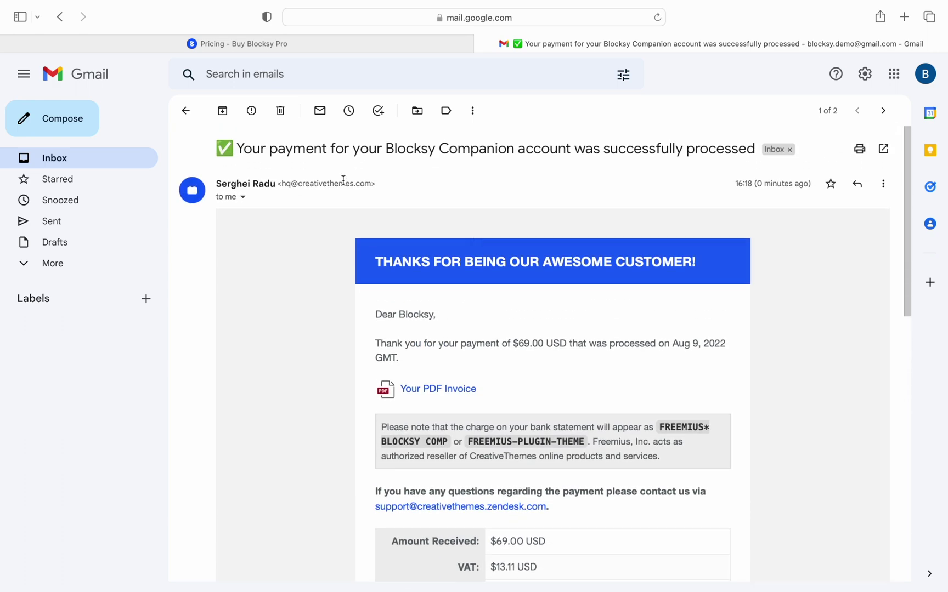
left_click(186, 111)
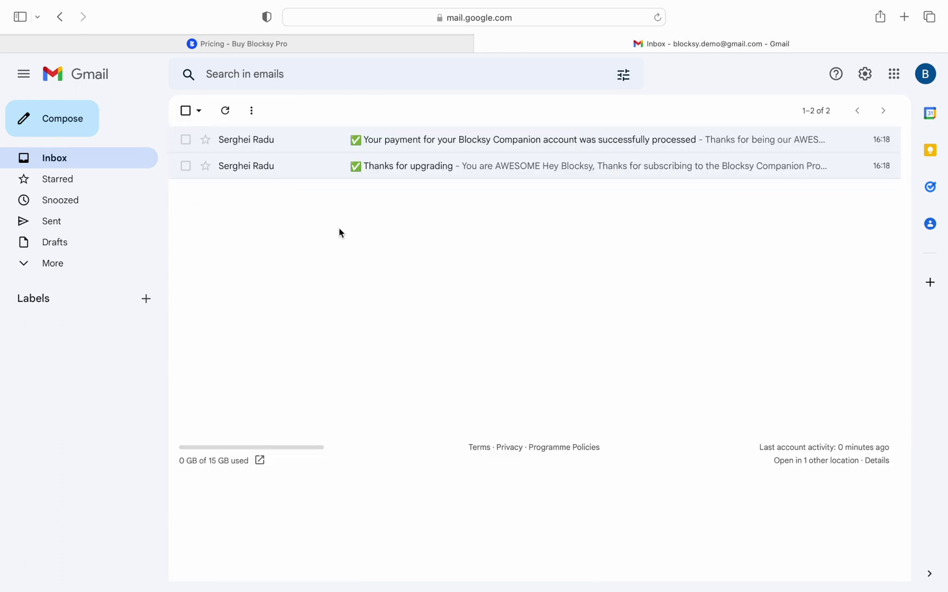